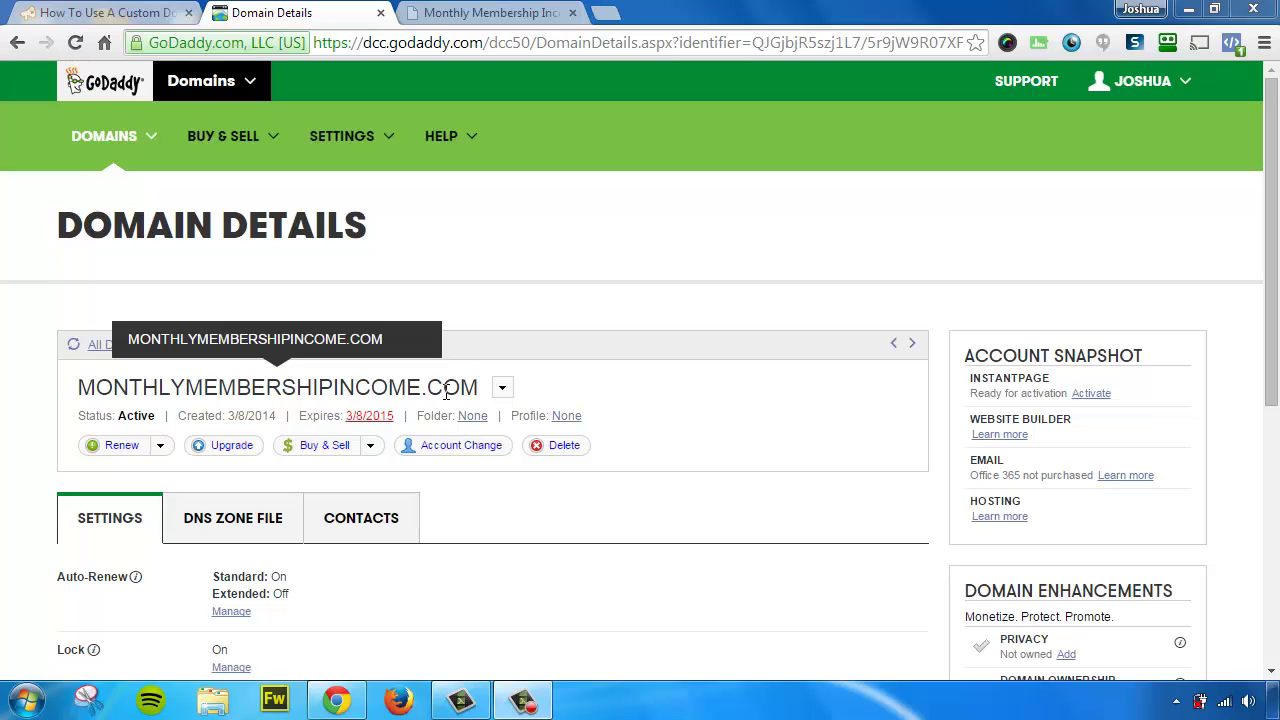
Open the DNS zone file of monthlymembershipincome.com and bring its A (Host) records into view
{"action": "left_click", "coordinate": [223, 525]}
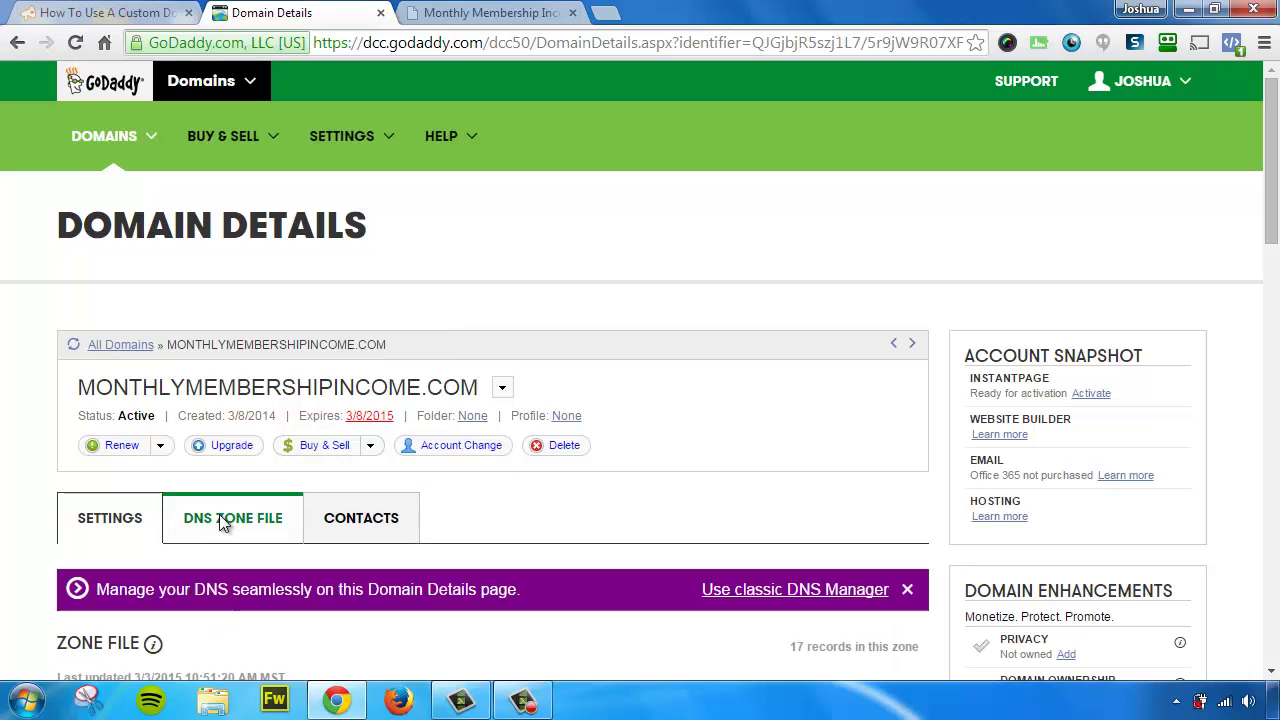
{"action": "scroll", "coordinate": [652, 290], "scroll_direction": "down", "scroll_amount": 3}
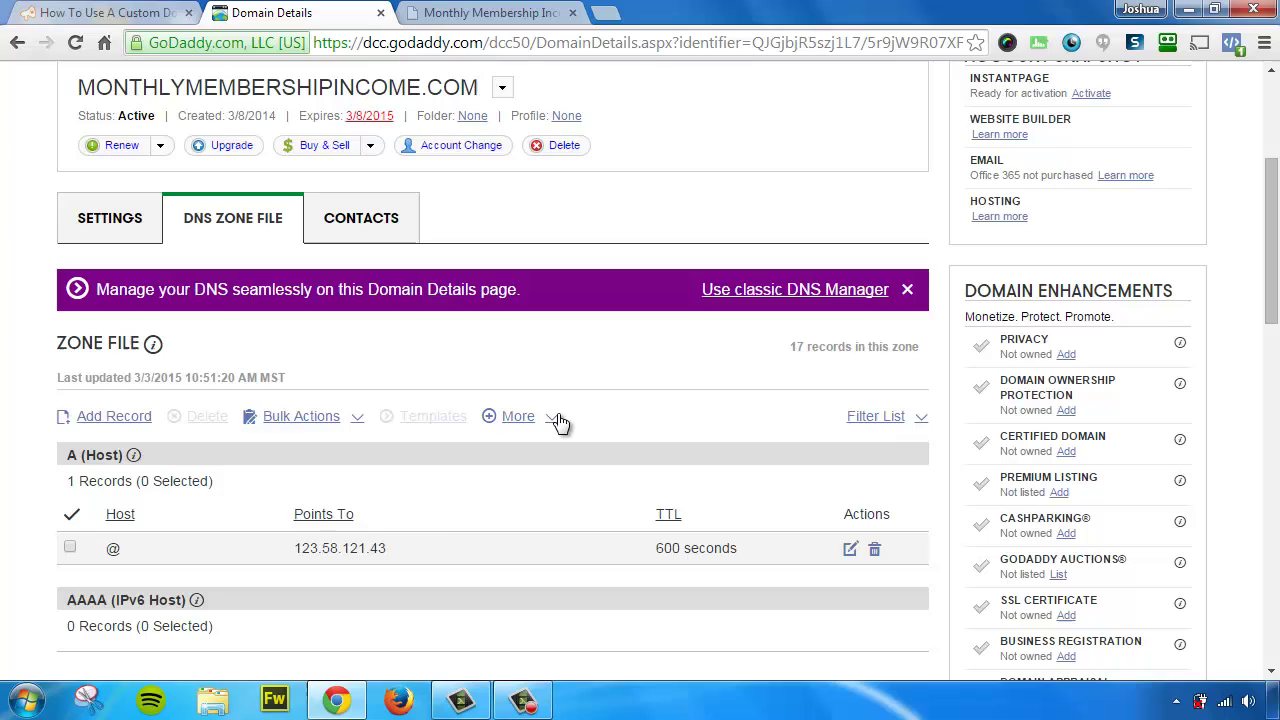
{"action": "scroll", "coordinate": [412, 522], "scroll_direction": "down", "scroll_amount": 1}
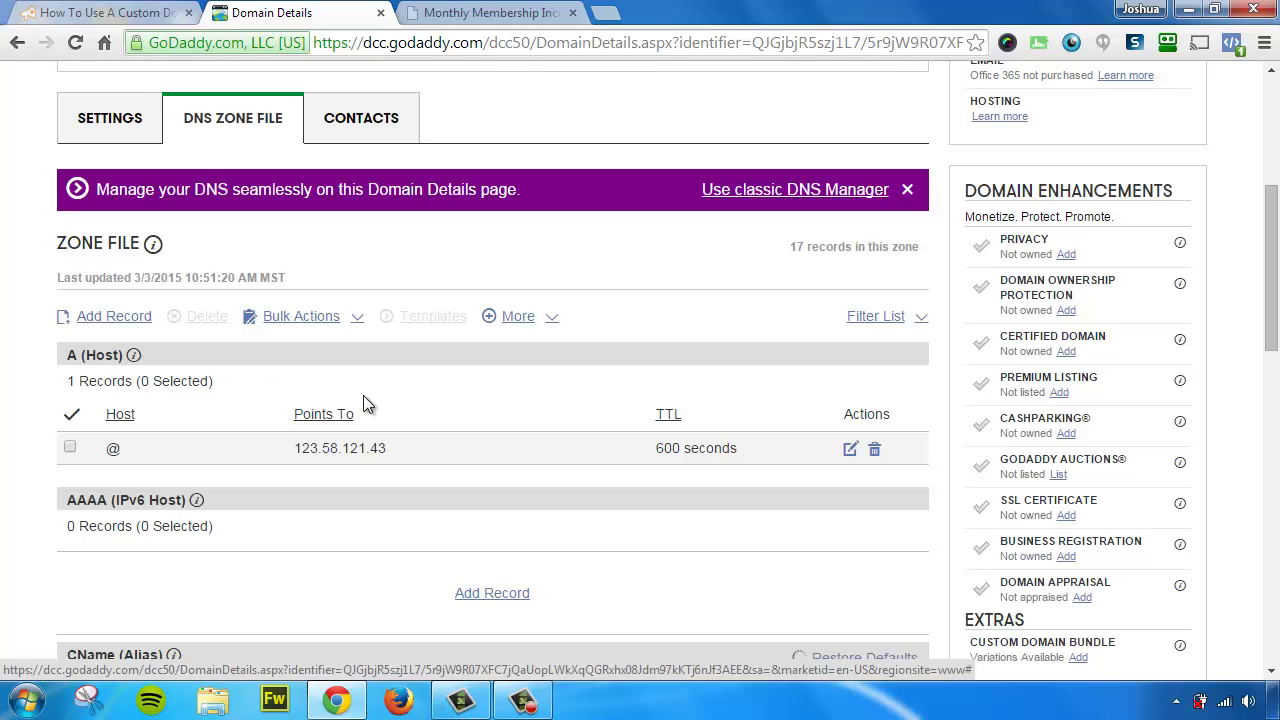
Copy the IP address 198.58.121.43 from the ValueAddon help article on using a custom domain URL
{"action": "left_click", "coordinate": [110, 12]}
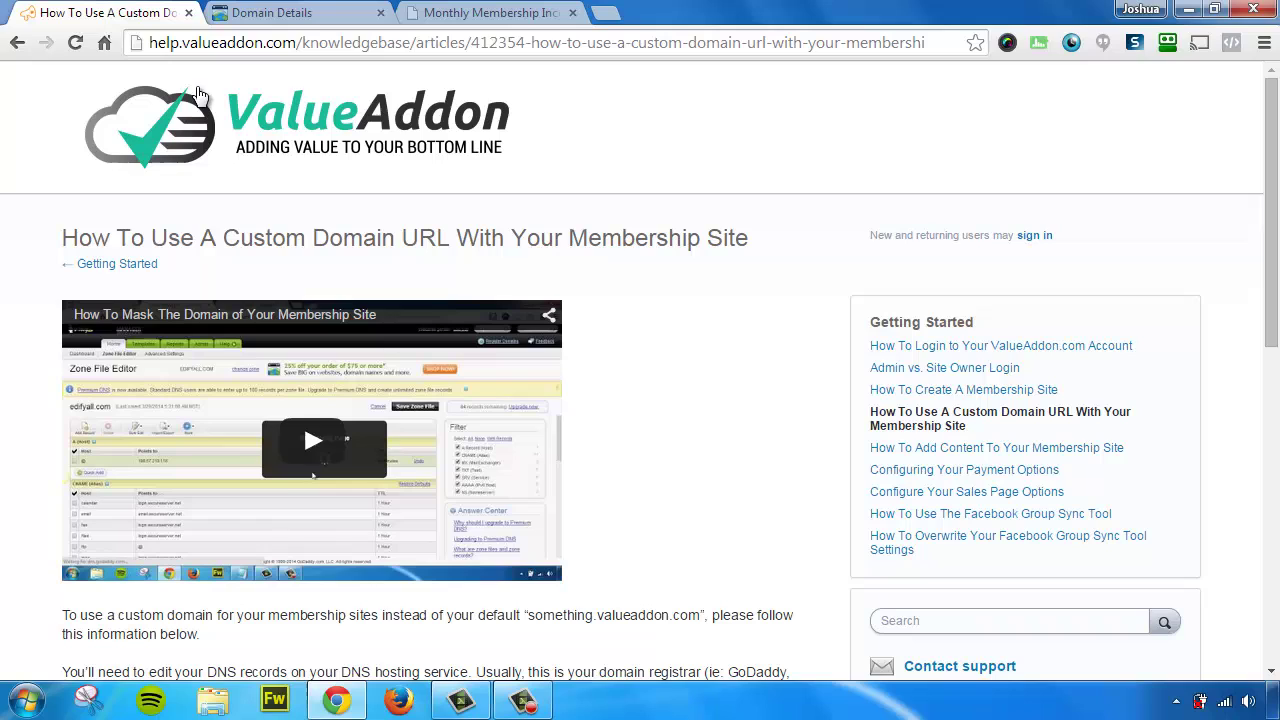
{"action": "scroll", "coordinate": [778, 410], "scroll_direction": "down", "scroll_amount": 2}
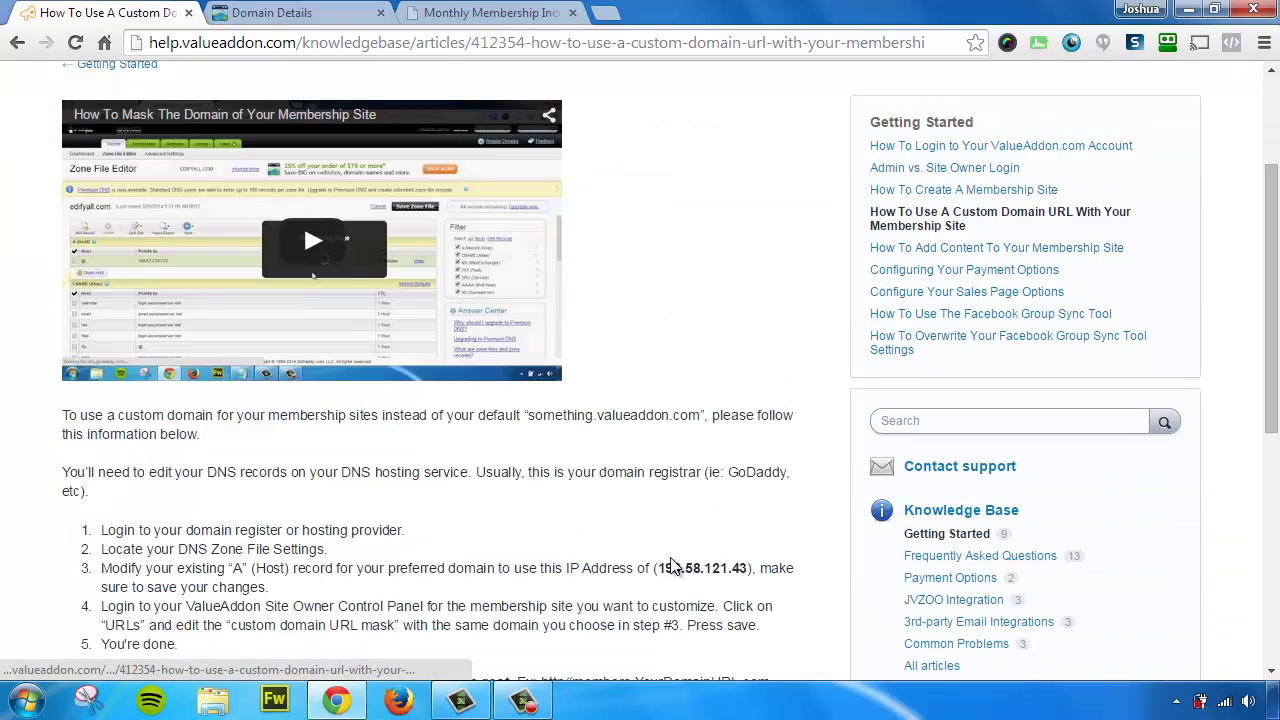
{"action": "left_click_drag", "start_coordinate": [658, 568], "coordinate": [748, 570]}
{"action": "key", "text": "ctrl+c"}
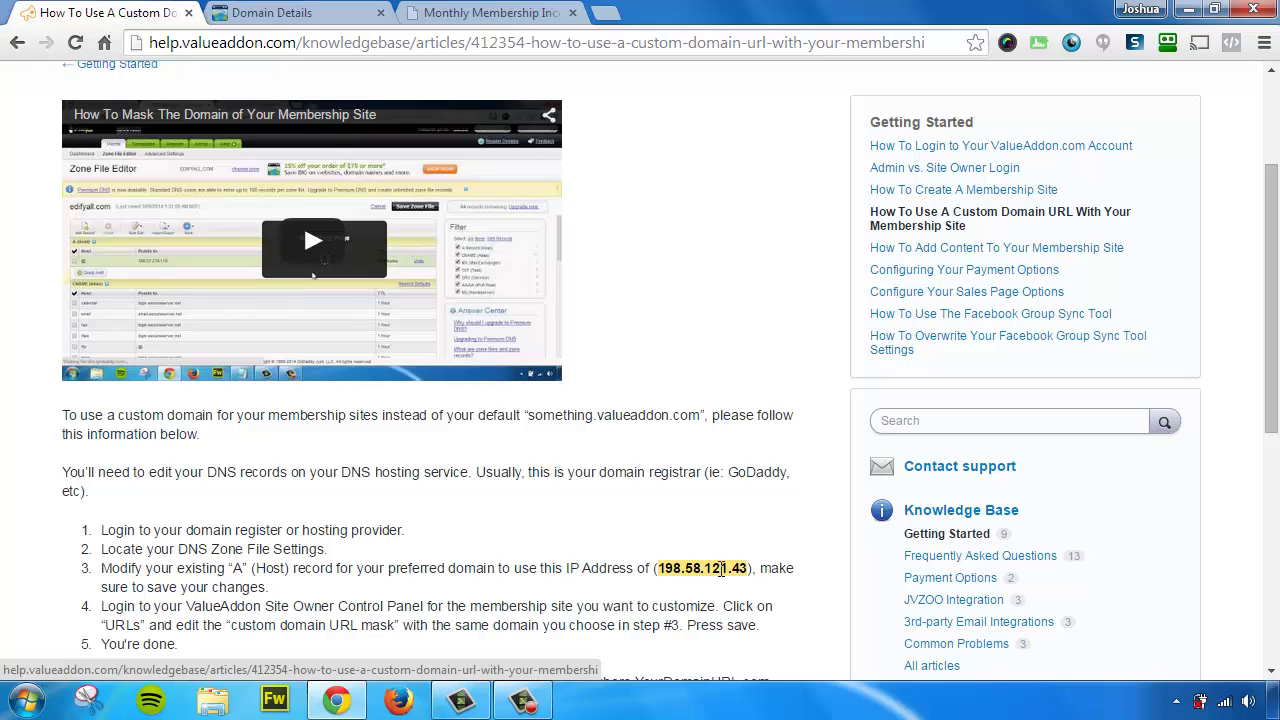
{"action": "right_click", "coordinate": [721, 568]}
{"action": "left_click", "coordinate": [784, 438]}
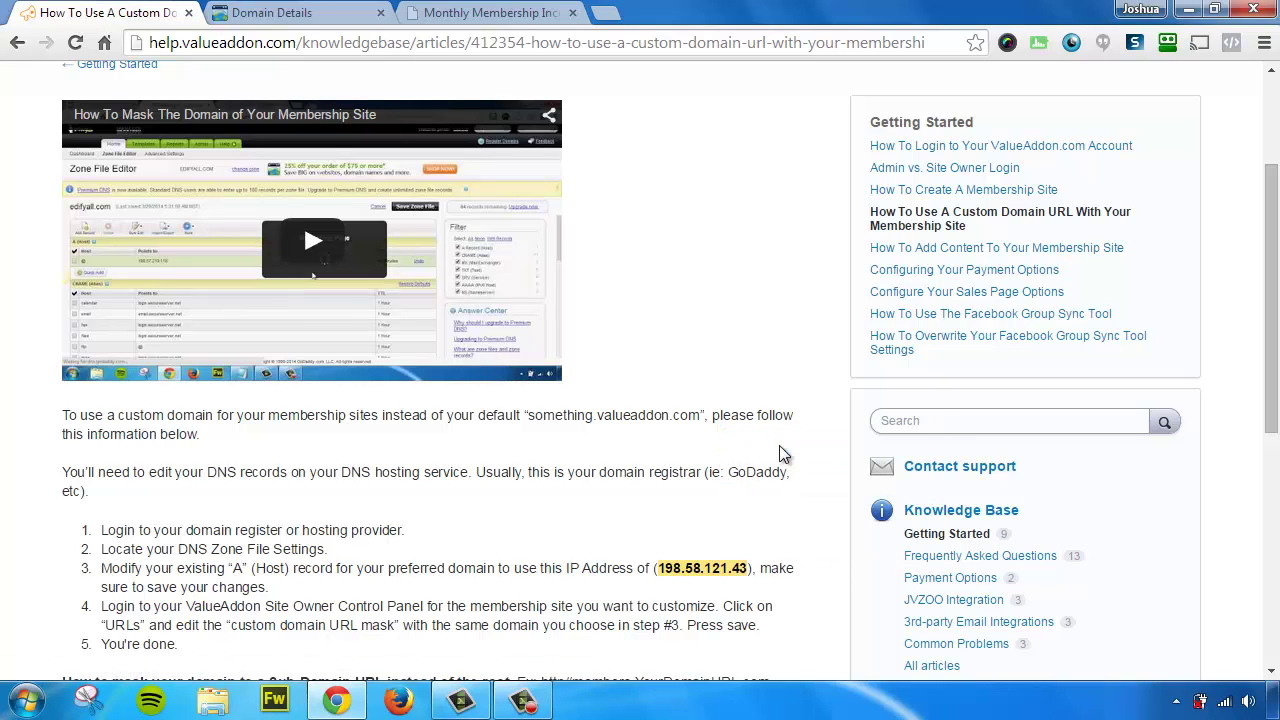
In the GoDaddy zone file, point the @ A (Host) record to the copied address 198.58.121.43 and save the zone changes
{"action": "left_click", "coordinate": [355, 13]}
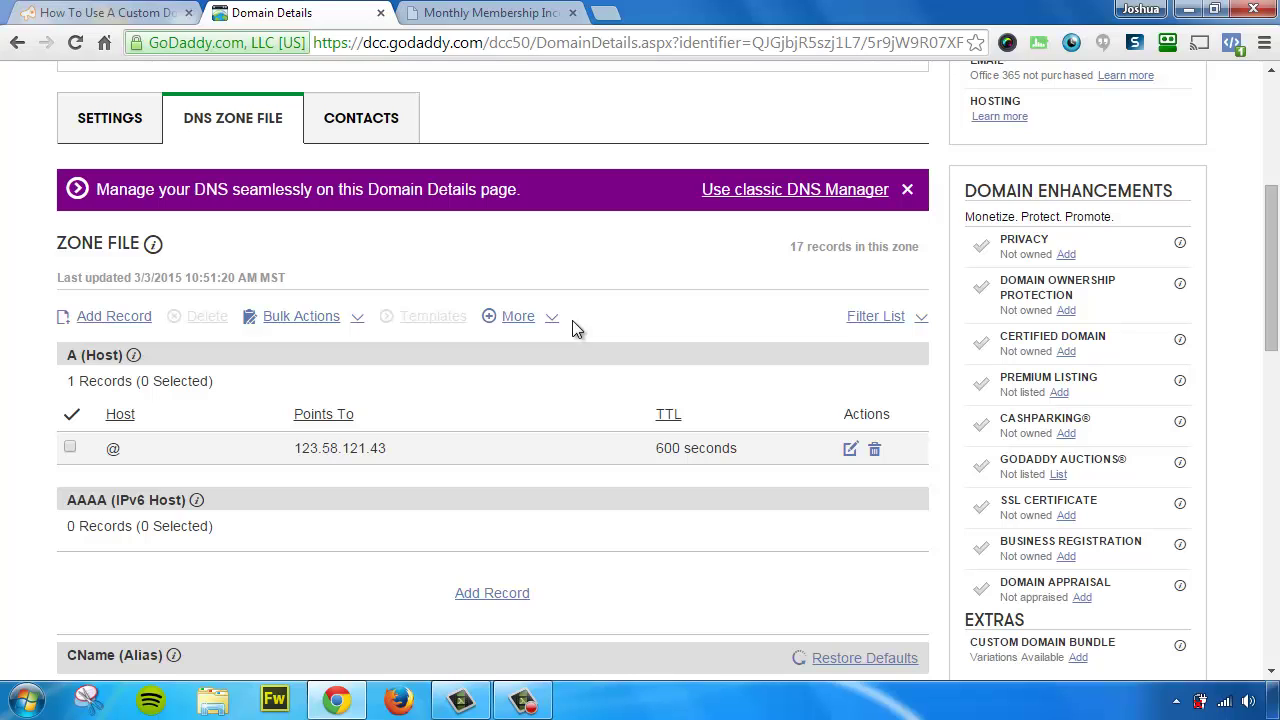
{"action": "left_click", "coordinate": [851, 452]}
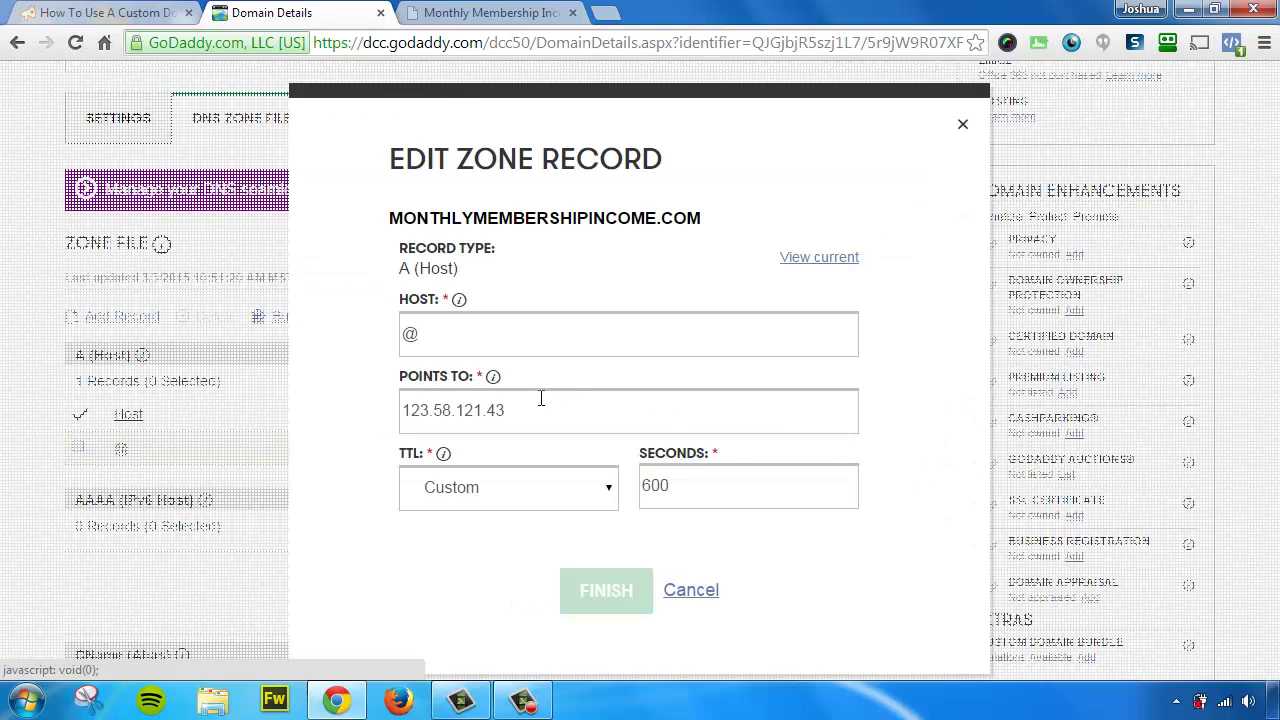
{"action": "left_click_drag", "start_coordinate": [540, 398], "coordinate": [340, 411]}
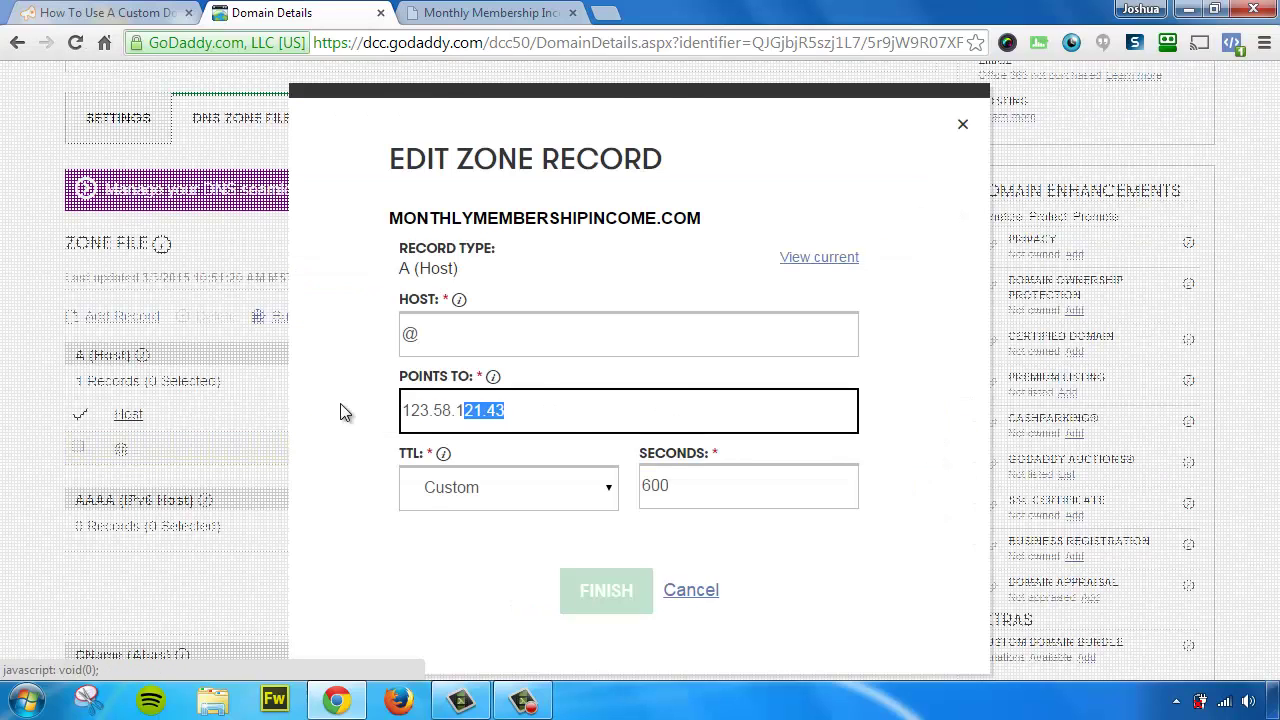
{"action": "right_click", "coordinate": [432, 405]}
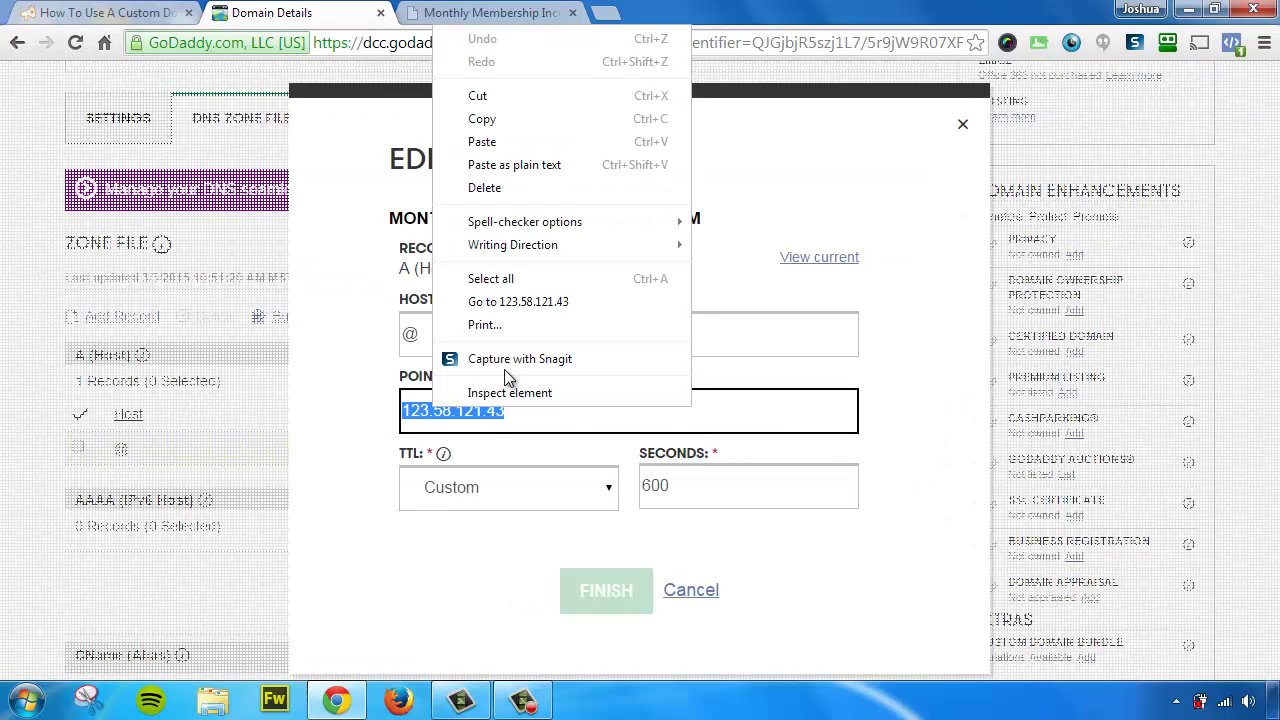
{"action": "left_click", "coordinate": [514, 150]}
{"action": "left_click", "coordinate": [610, 600]}
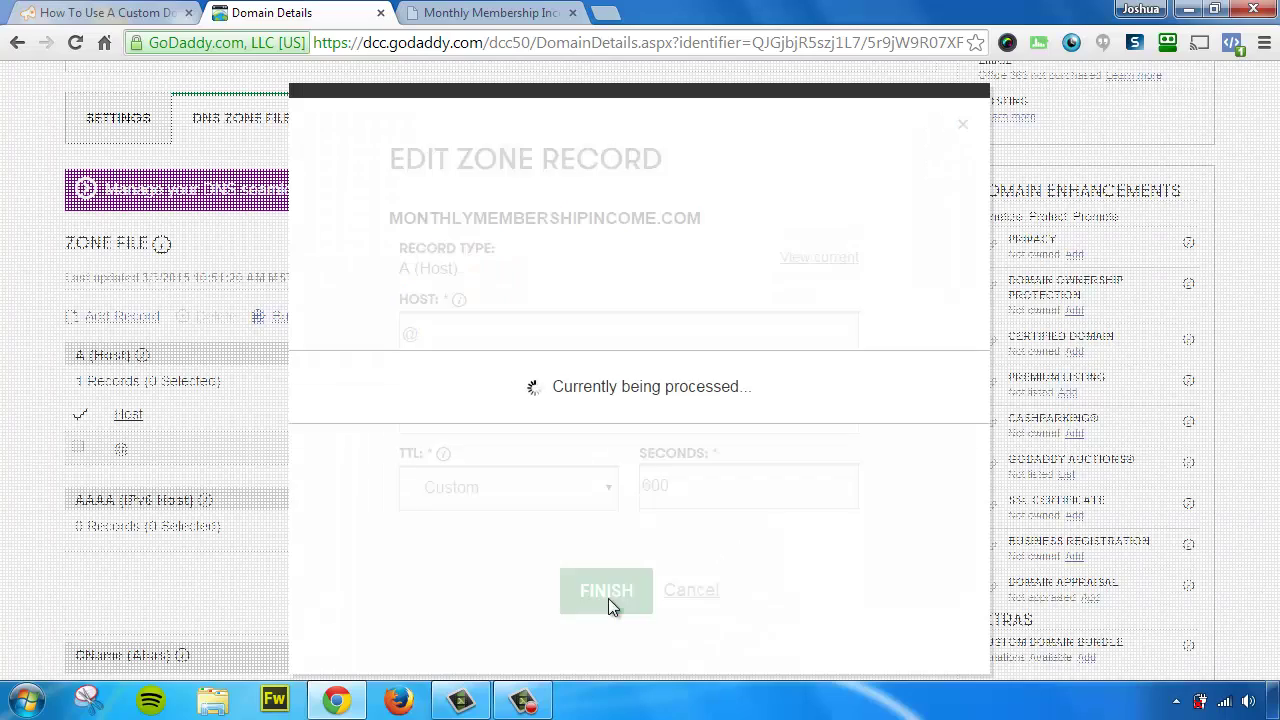
{"action": "left_click", "coordinate": [733, 370]}
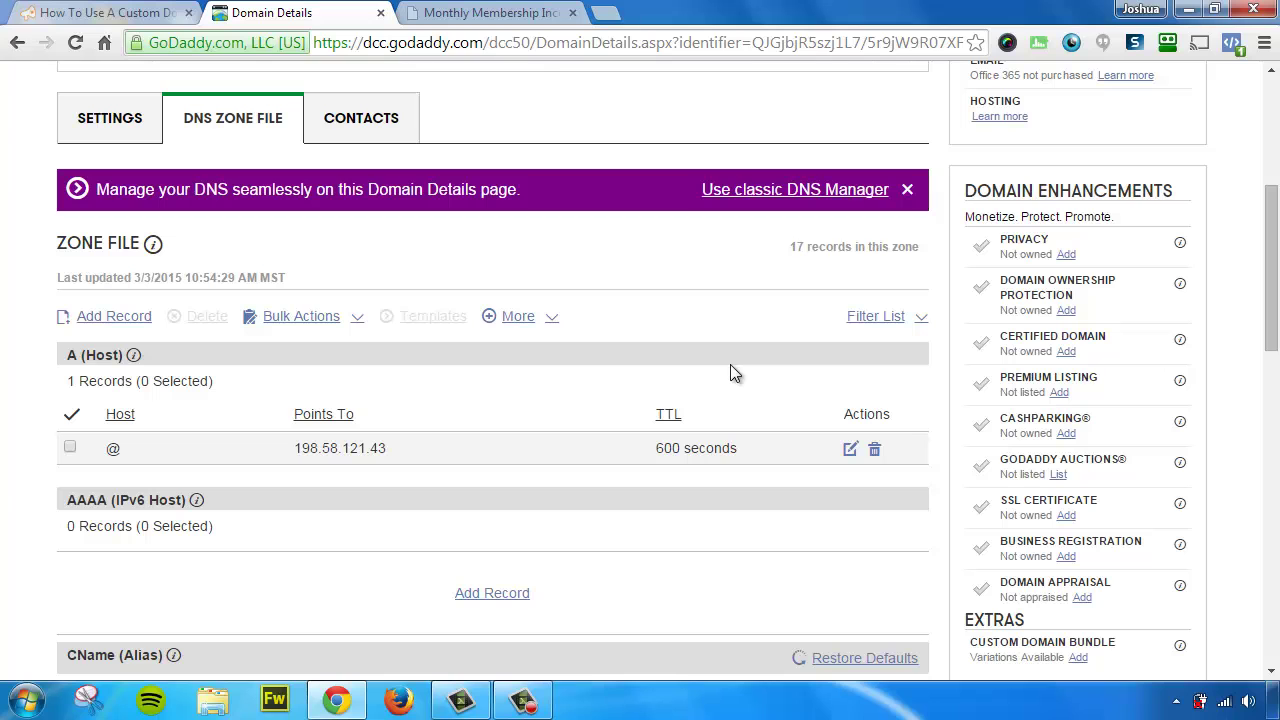
Add an A (Host) record with host m pointing to 198.58.121.43 and save the zone changes
{"action": "left_click", "coordinate": [107, 320]}
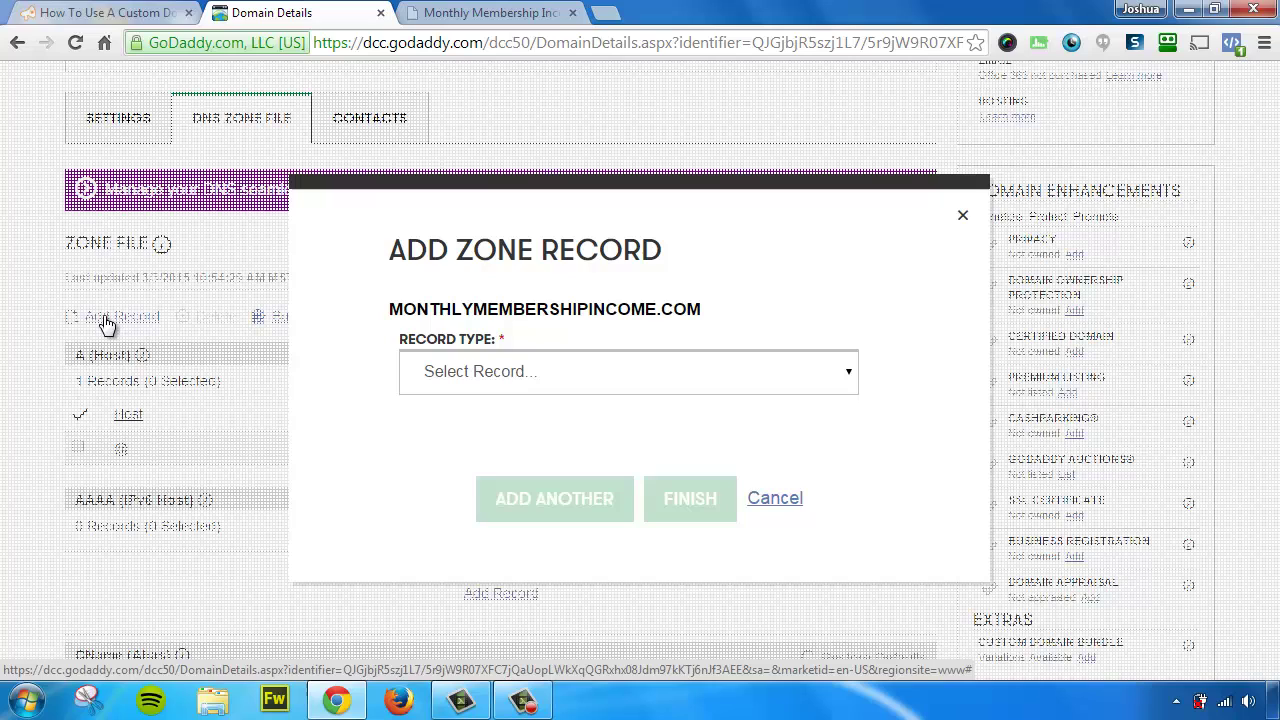
{"action": "left_click", "coordinate": [519, 366]}
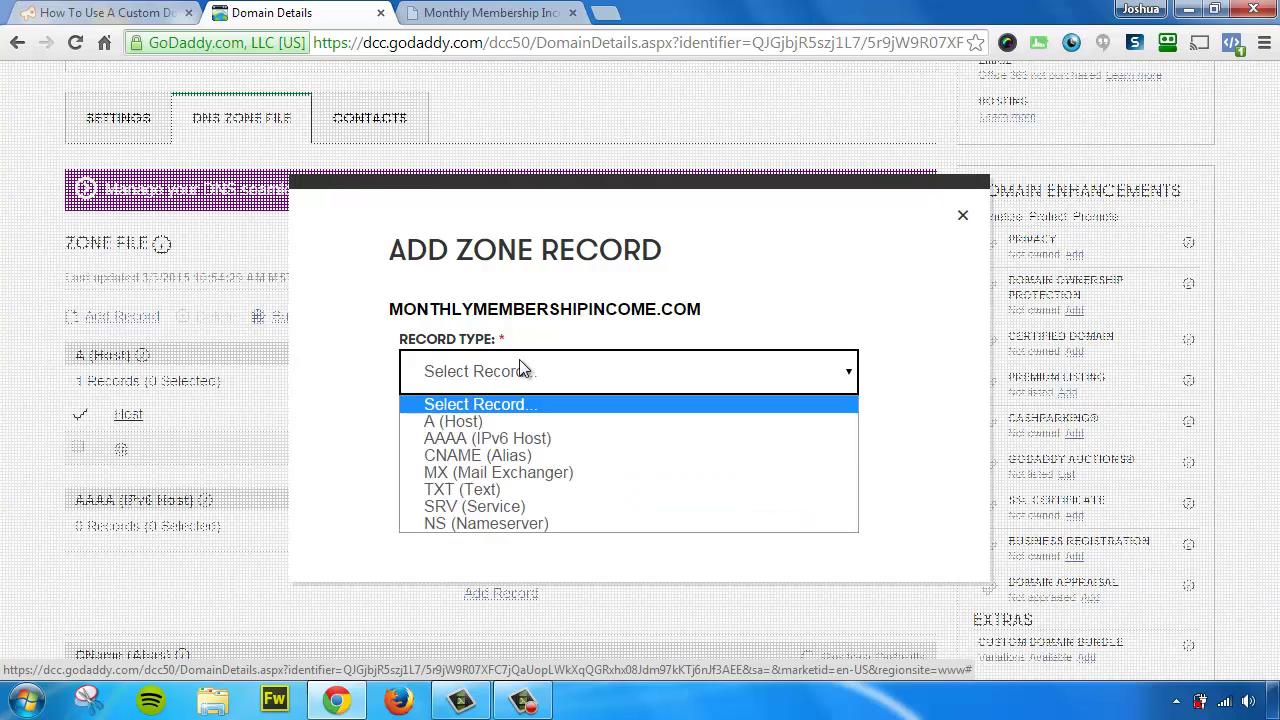
{"action": "left_click", "coordinate": [490, 424]}
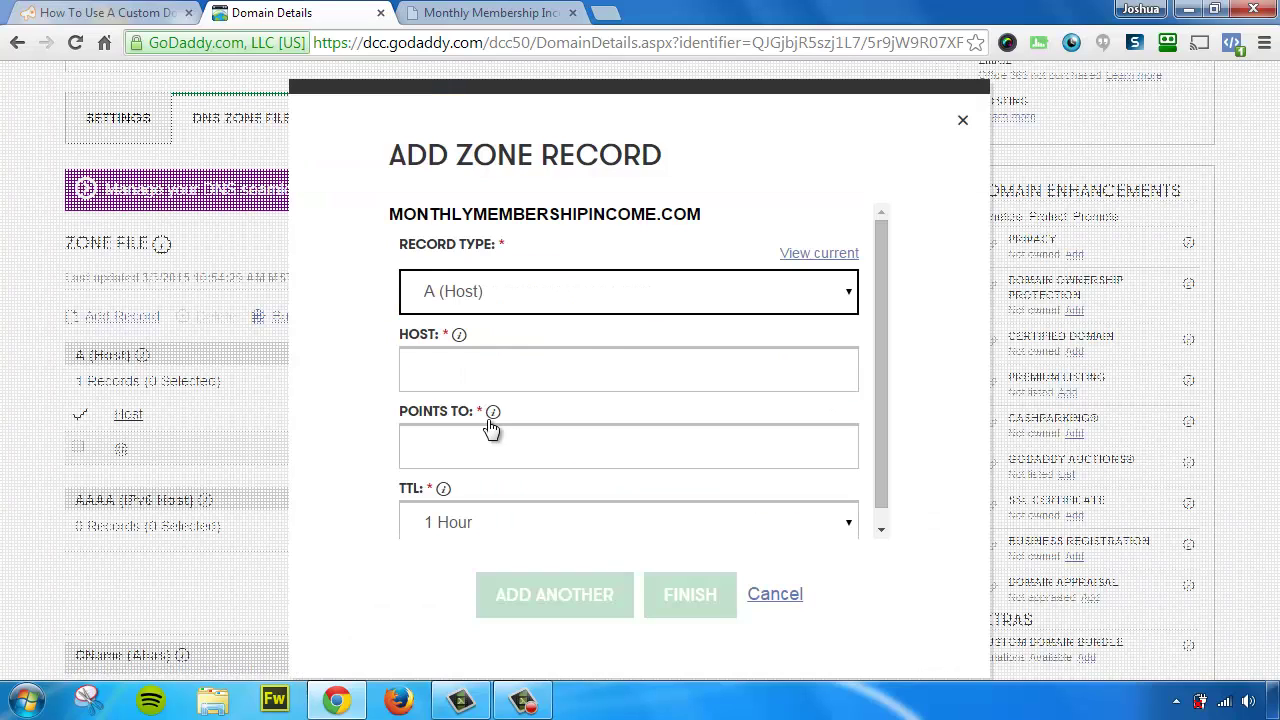
{"action": "left_click", "coordinate": [485, 368]}
{"action": "type", "text": "m"}
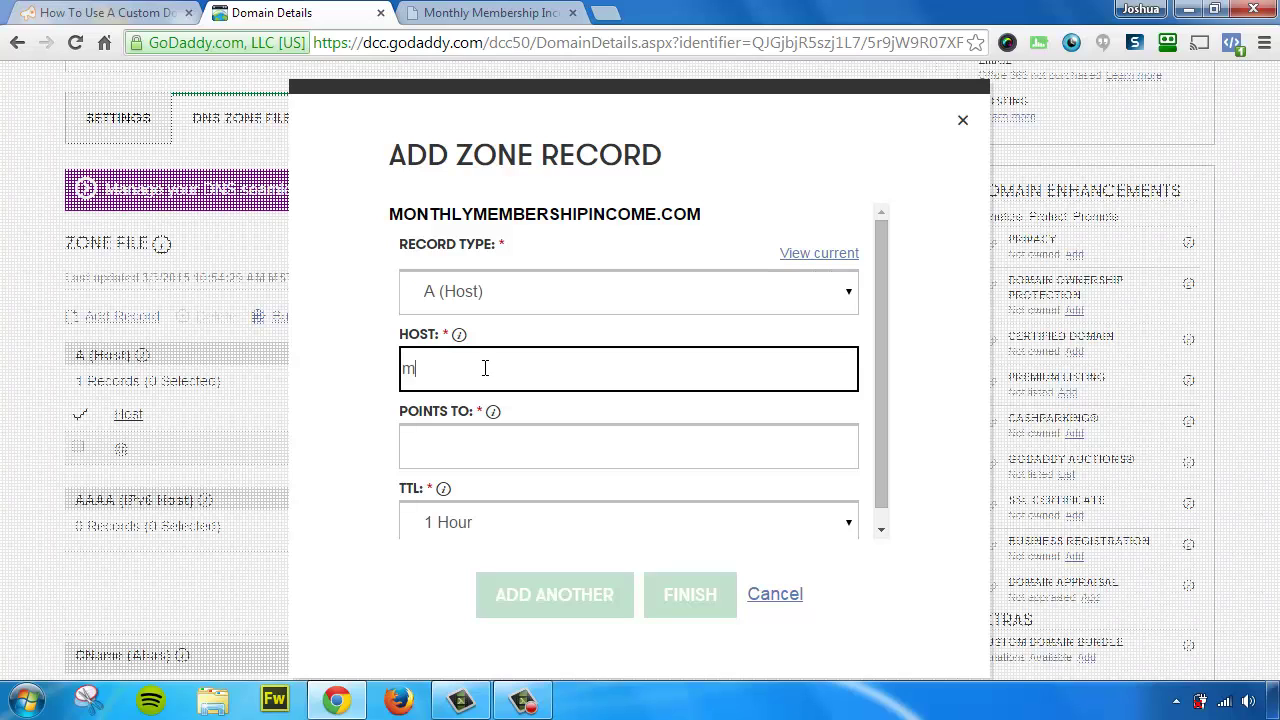
{"action": "right_click", "coordinate": [443, 449]}
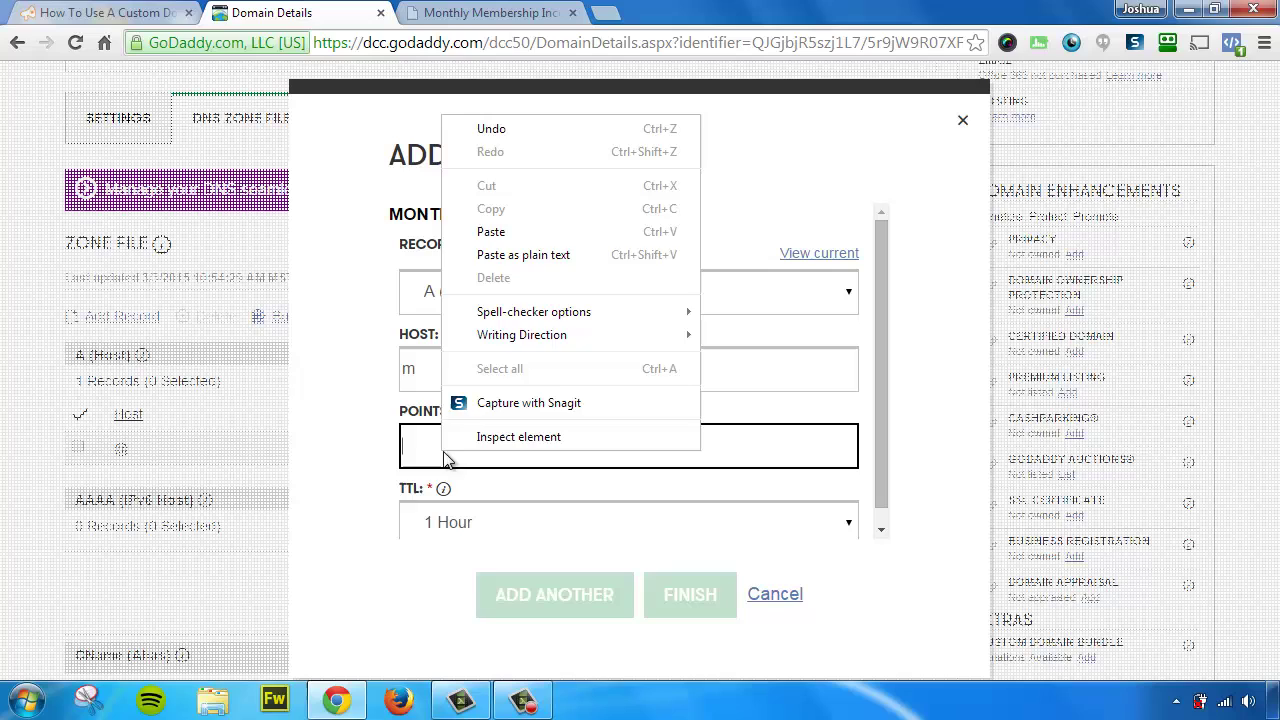
{"action": "left_click", "coordinate": [490, 231]}
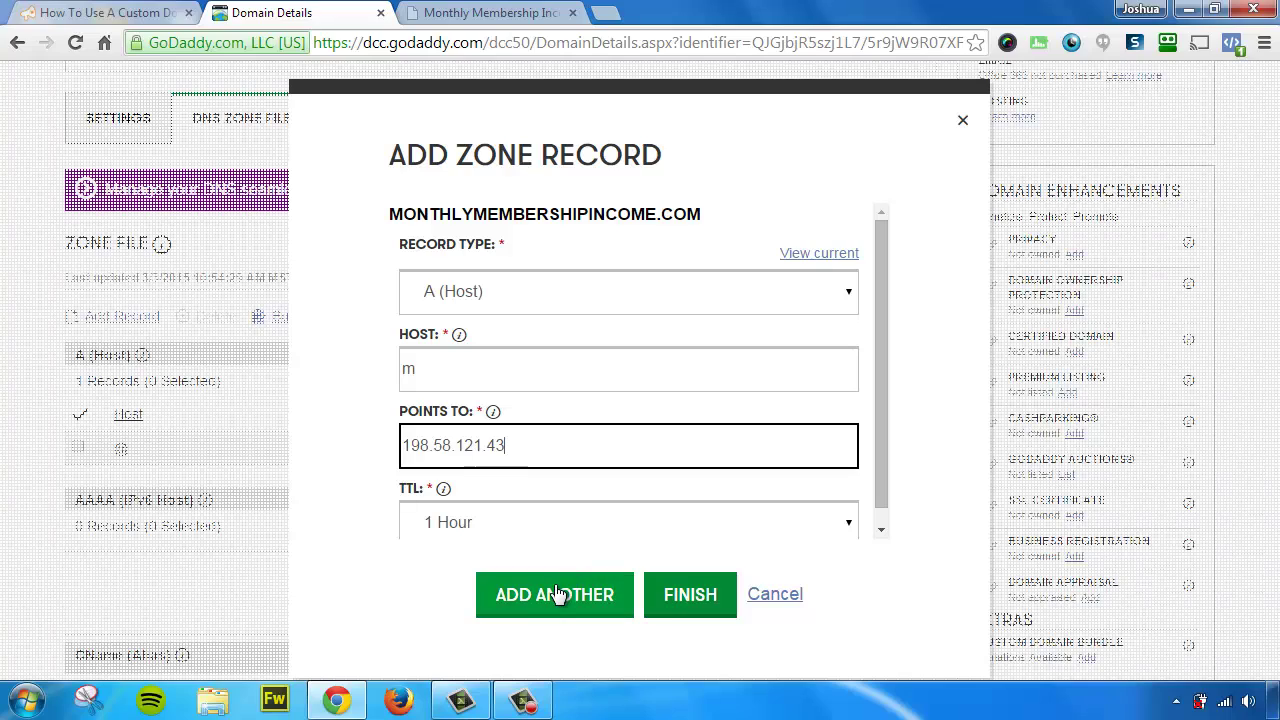
{"action": "left_click", "coordinate": [712, 594]}
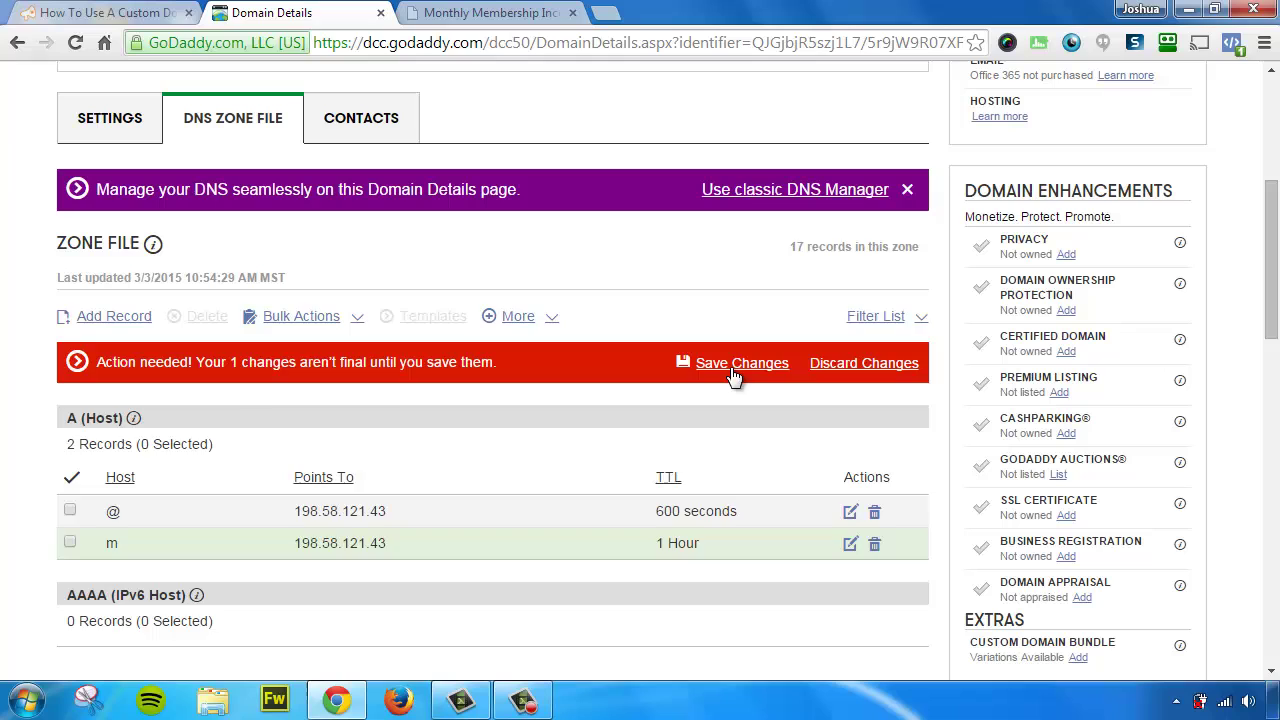
{"action": "left_click", "coordinate": [733, 370]}
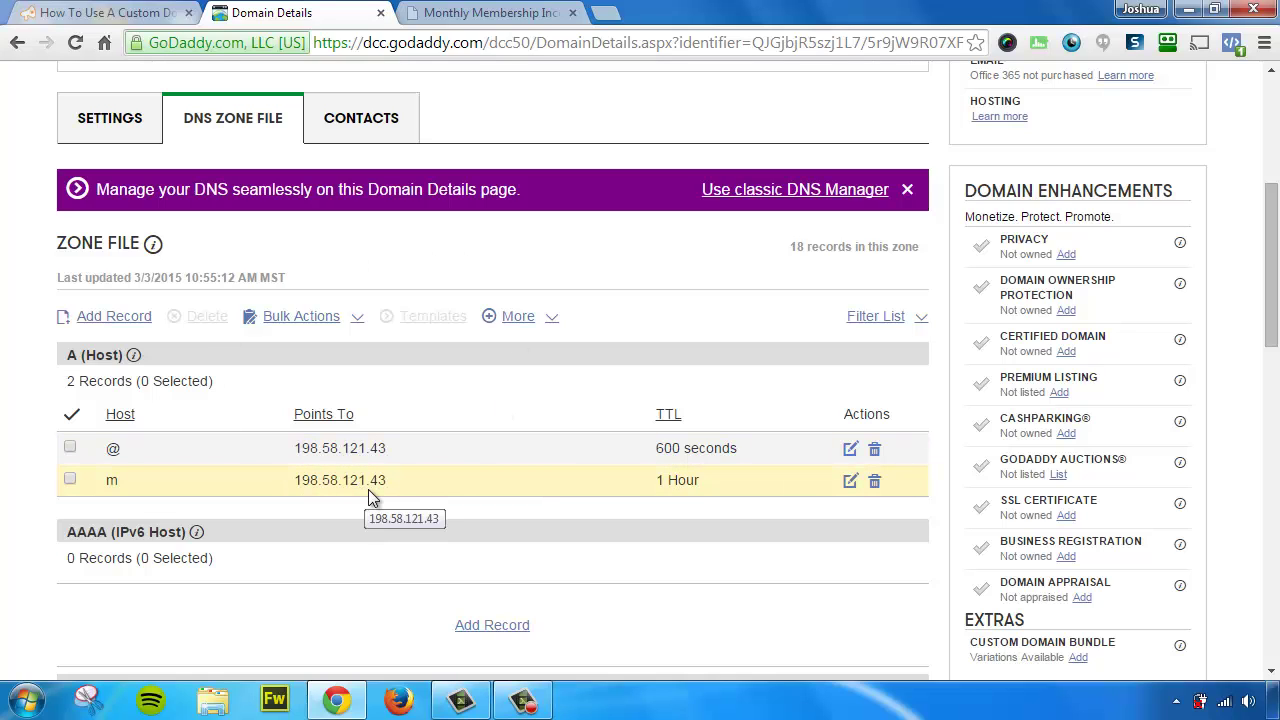
In the ValueAddon control panel, set the custom domain URL mask to monthlymembershipincome.com and save the changes
{"action": "left_click", "coordinate": [462, 16]}
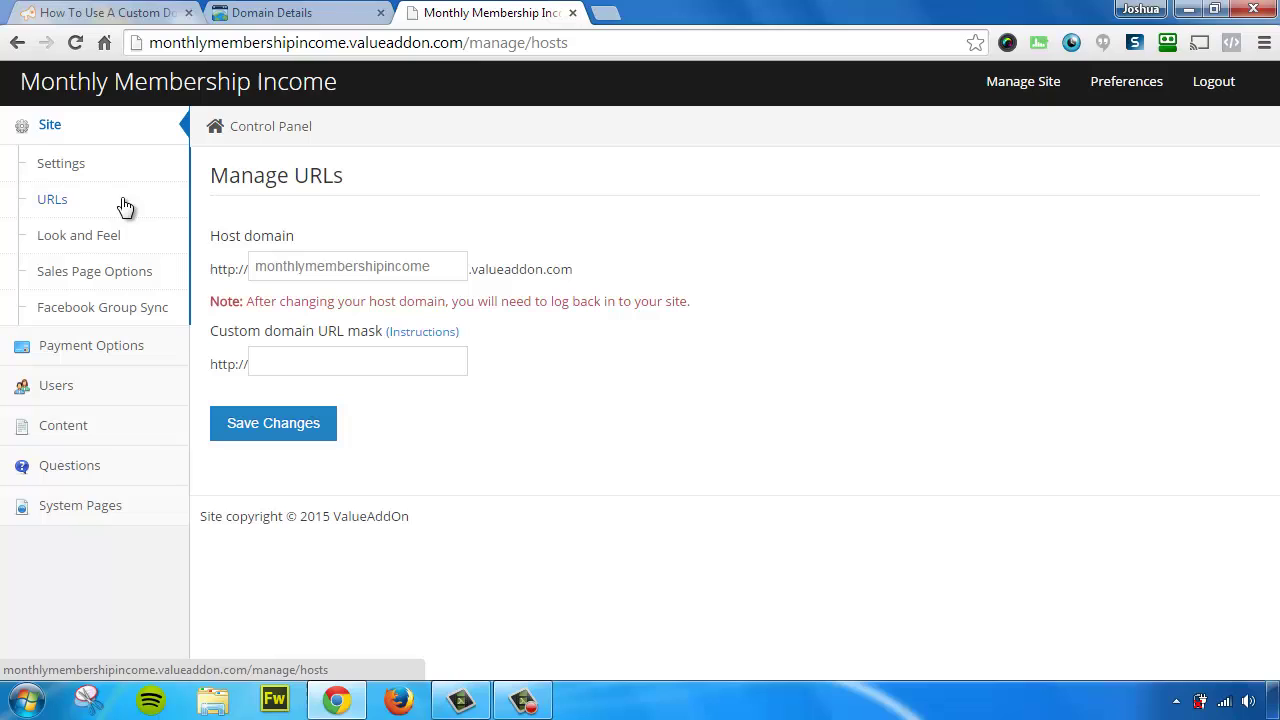
{"action": "left_click", "coordinate": [295, 361]}
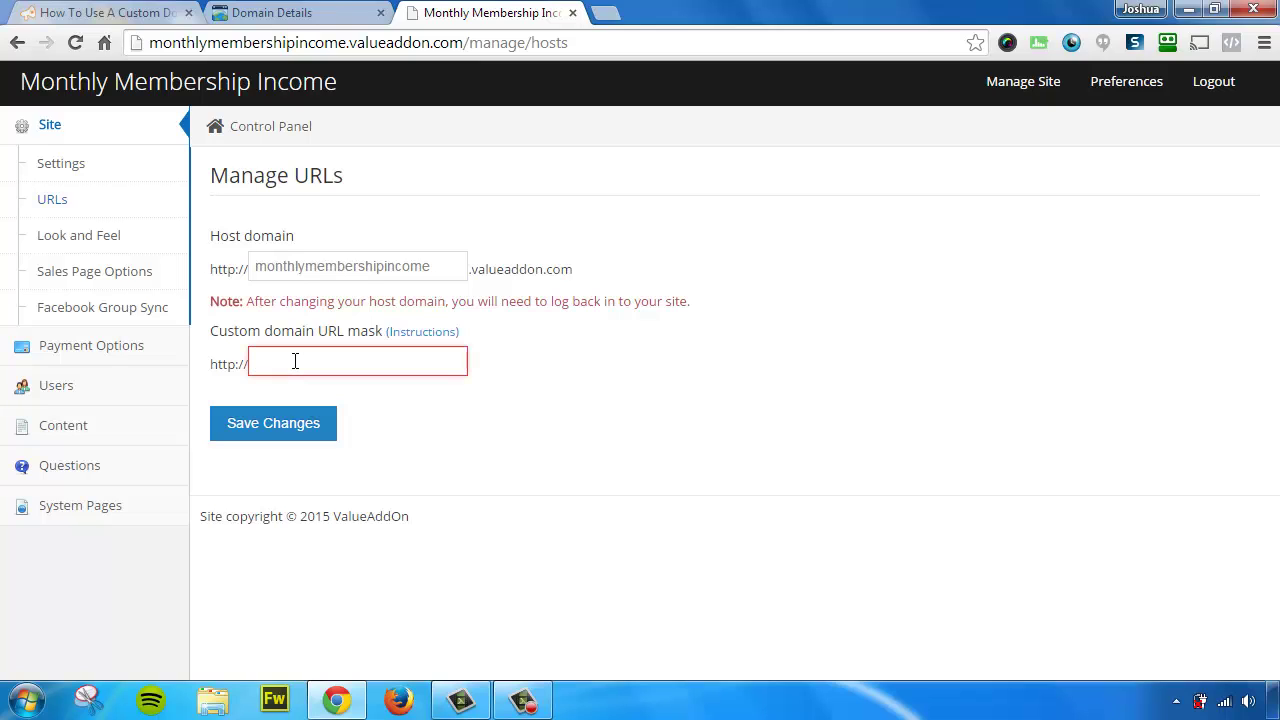
{"action": "type", "text": "monthlymem"}
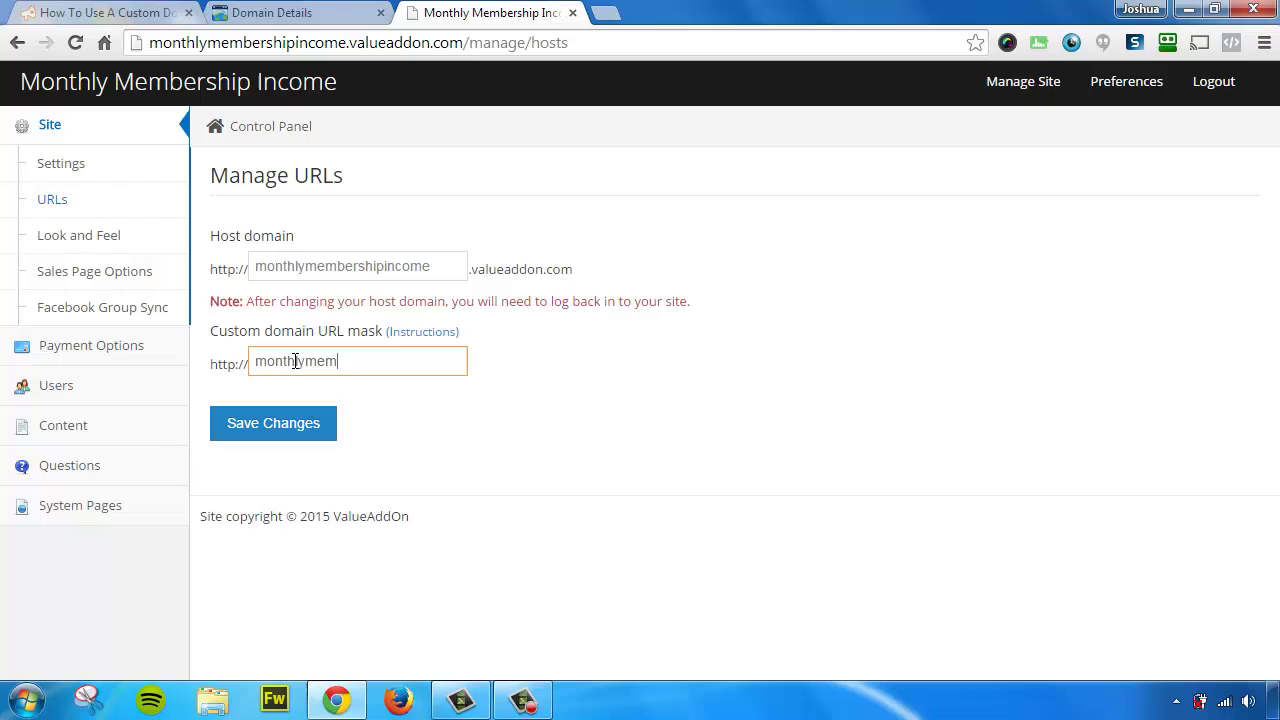
{"action": "type", "text": "bershipincome.com"}
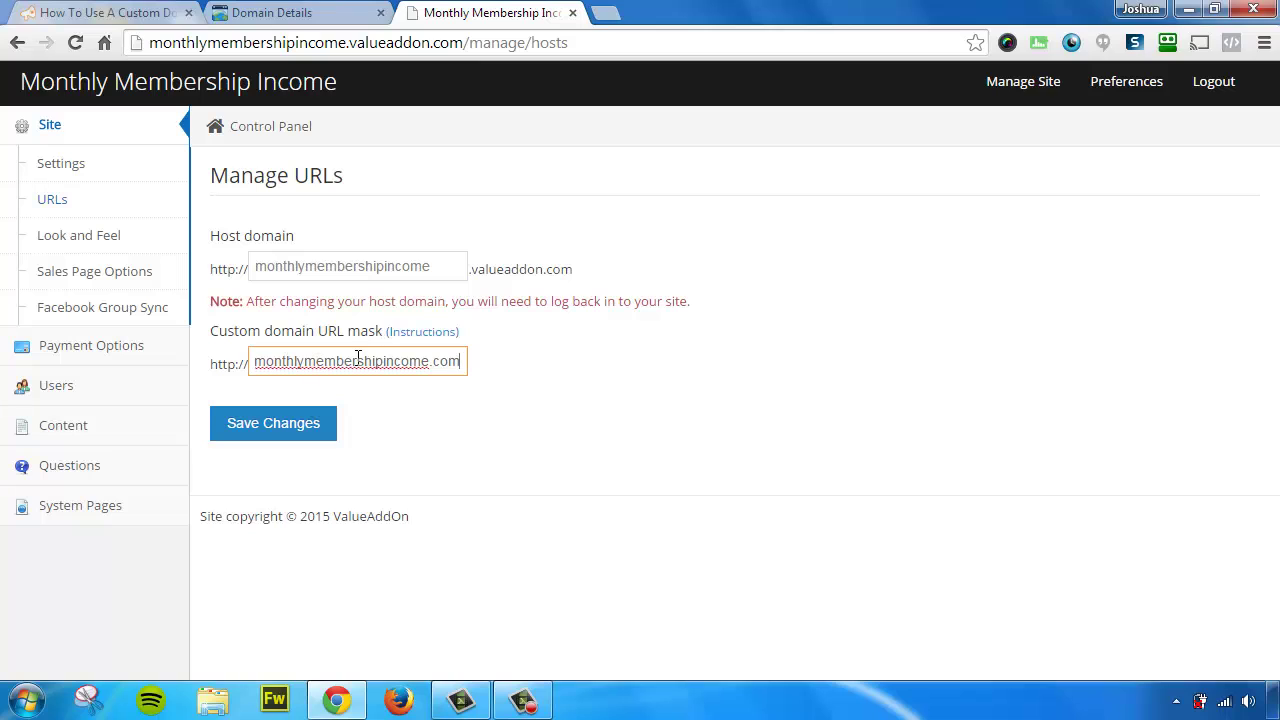
{"action": "left_click", "coordinate": [272, 432]}
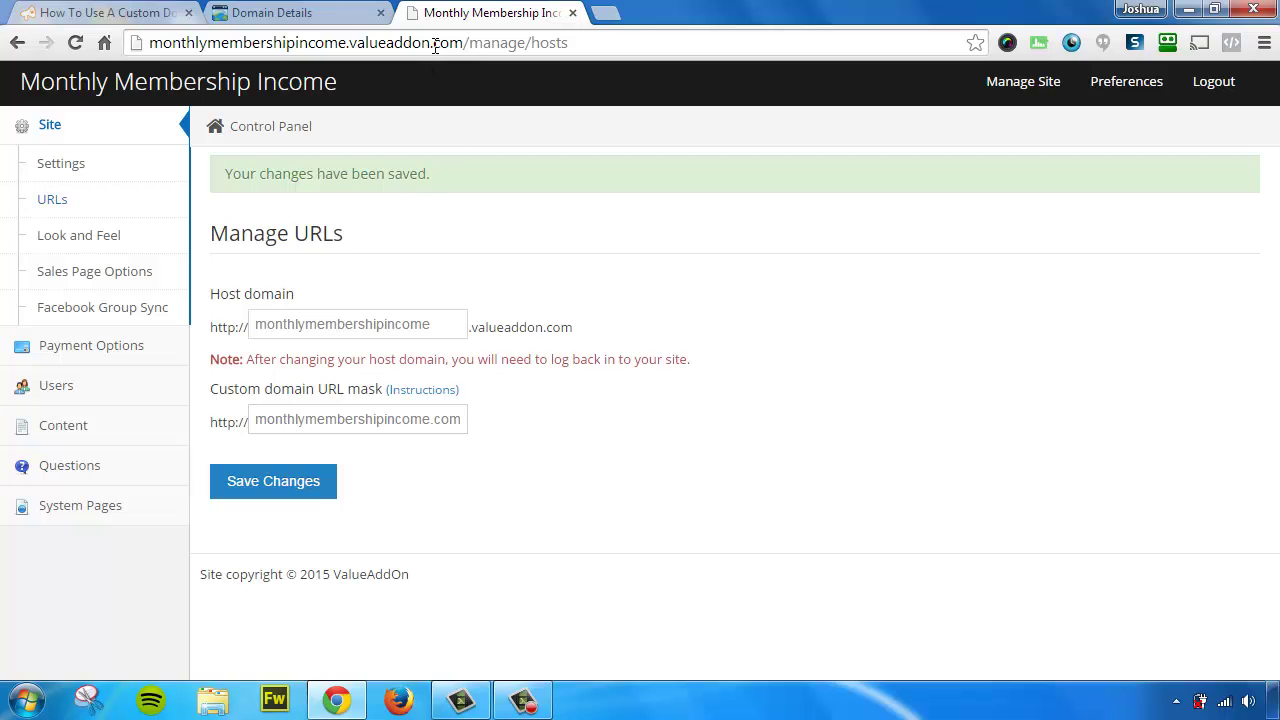
Load monthlymembershipincome.com in the browser to test the custom domain
{"action": "left_click", "coordinate": [364, 43]}
{"action": "left_click", "coordinate": [352, 43]}
{"action": "left_click_drag", "start_coordinate": [349, 43], "coordinate": [699, 43]}
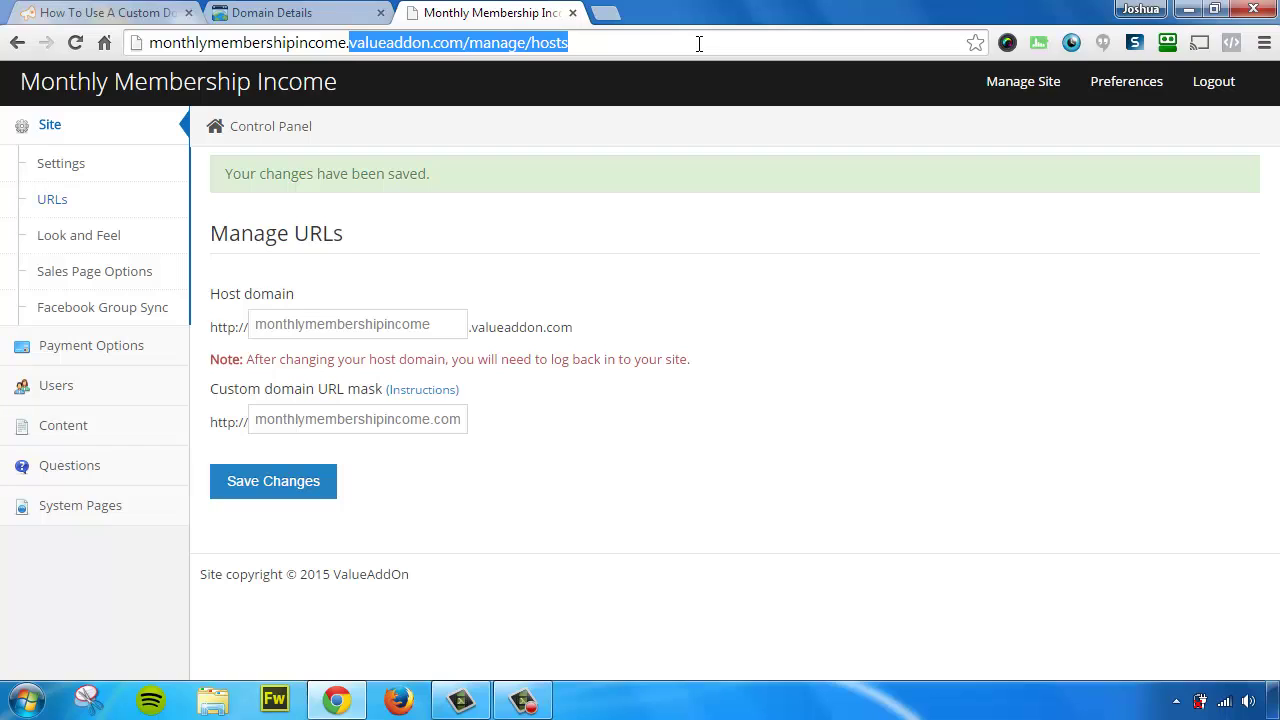
{"action": "type", "text": "com"}
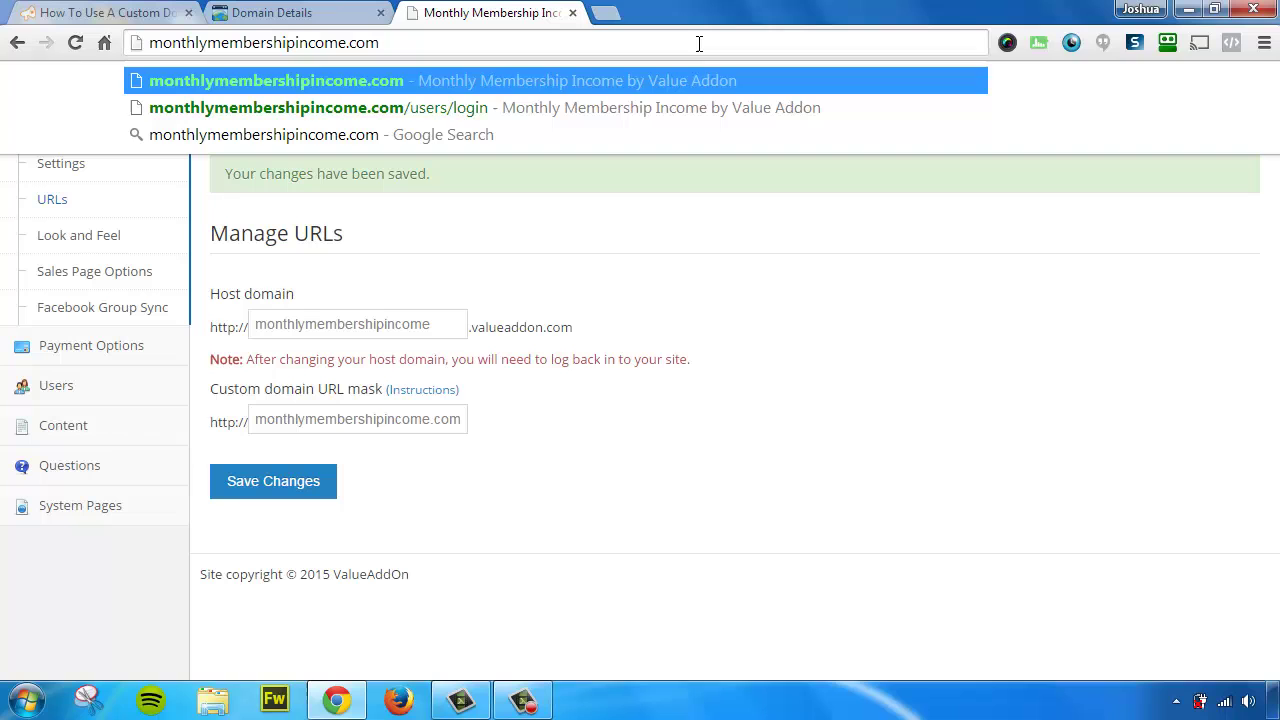
{"action": "key", "text": "Return"}
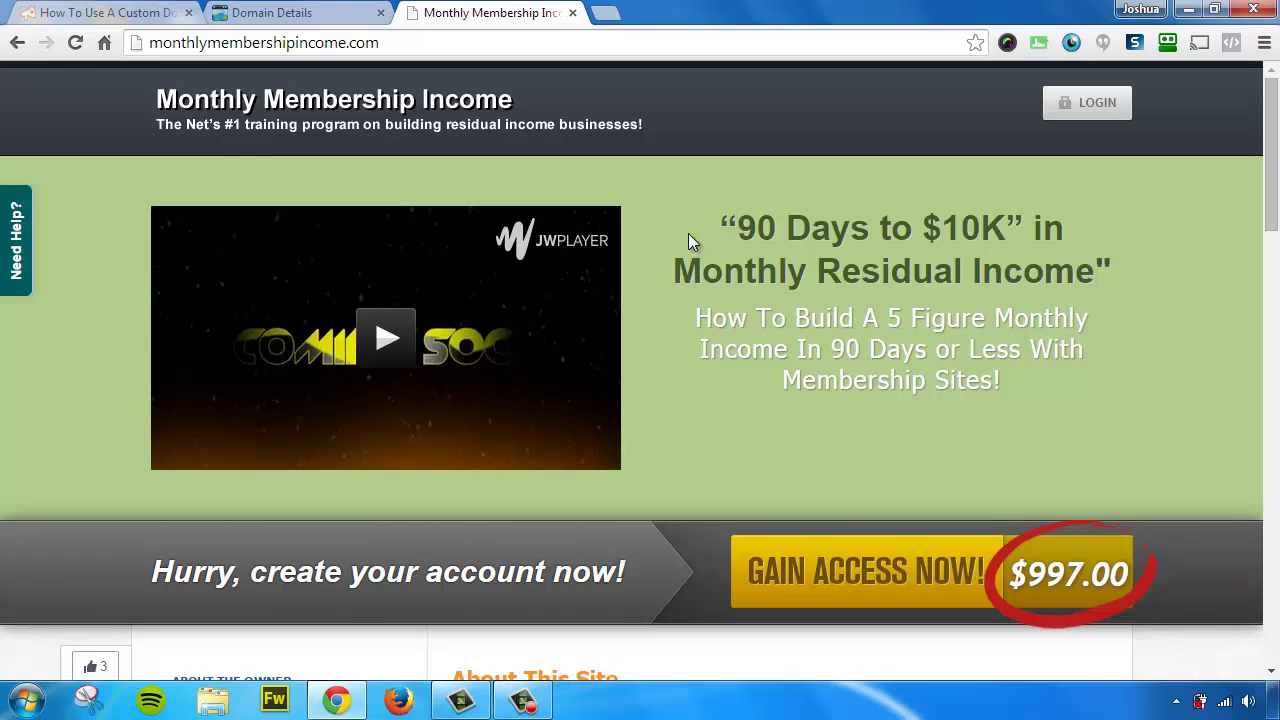
Load m.monthlymembershipincome.com to test the subdomain, and check the m host record in the GoDaddy zone file
{"action": "left_click", "coordinate": [154, 44]}
{"action": "left_click", "coordinate": [160, 44]}
{"action": "type", "text": "m."}
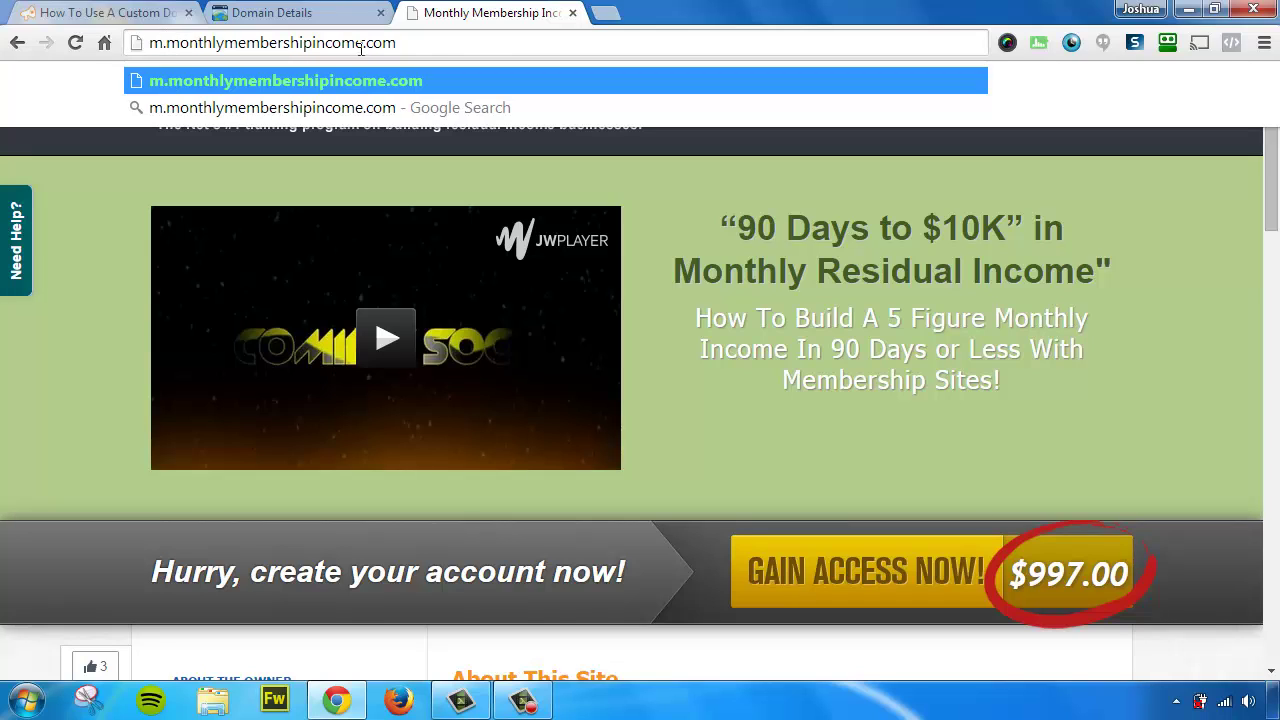
{"action": "key", "text": "Return"}
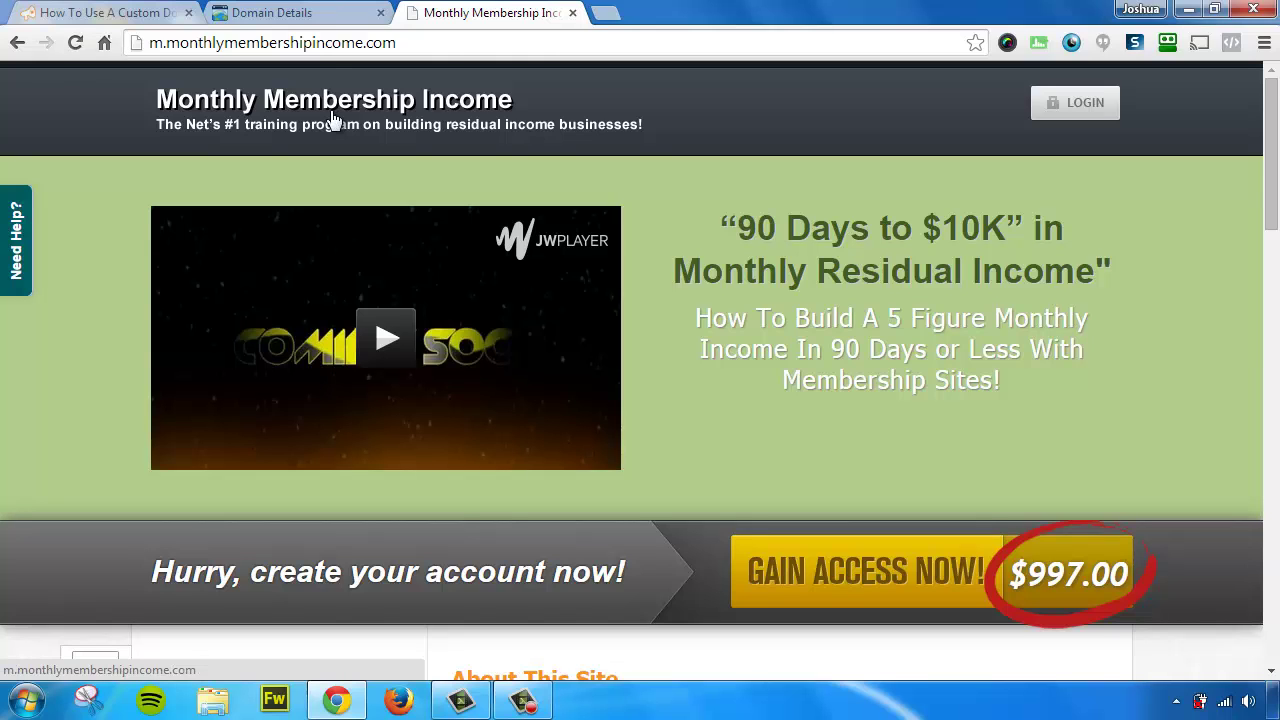
{"action": "left_click", "coordinate": [313, 17]}
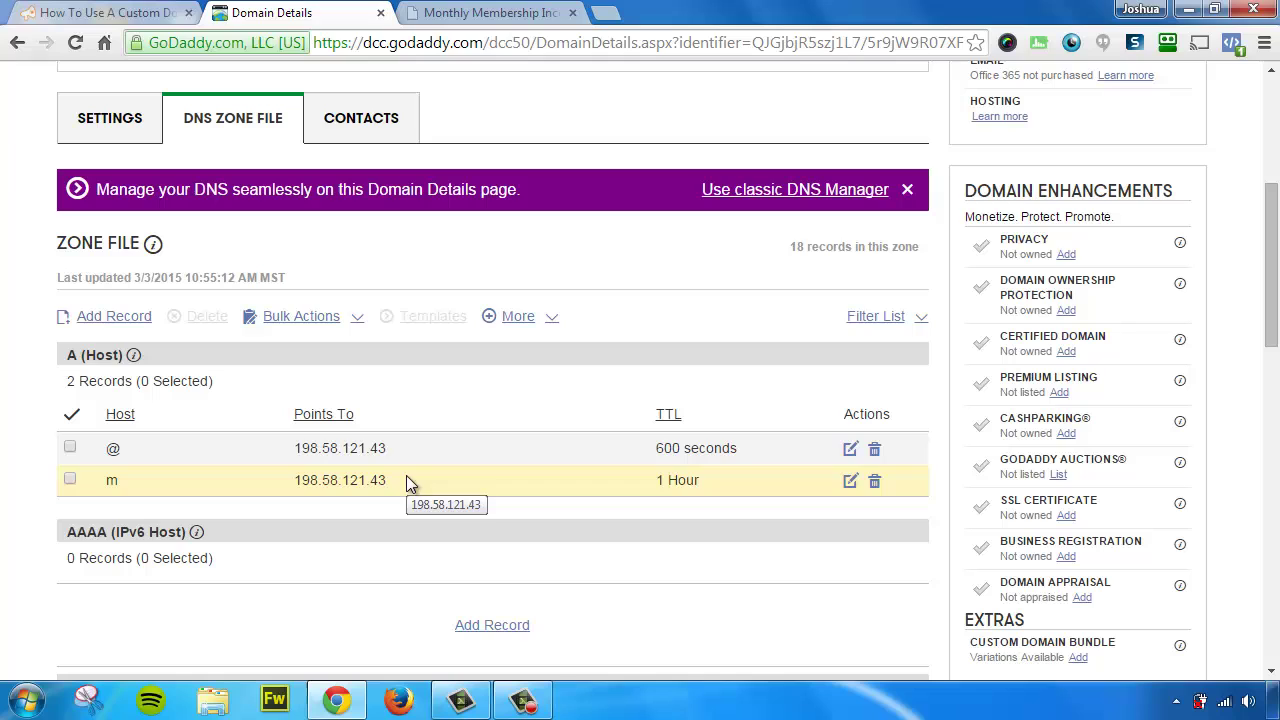
Return to the membership site's Manage URLs page and select the text of the custom domain URL mask
{"action": "left_click", "coordinate": [465, 14]}
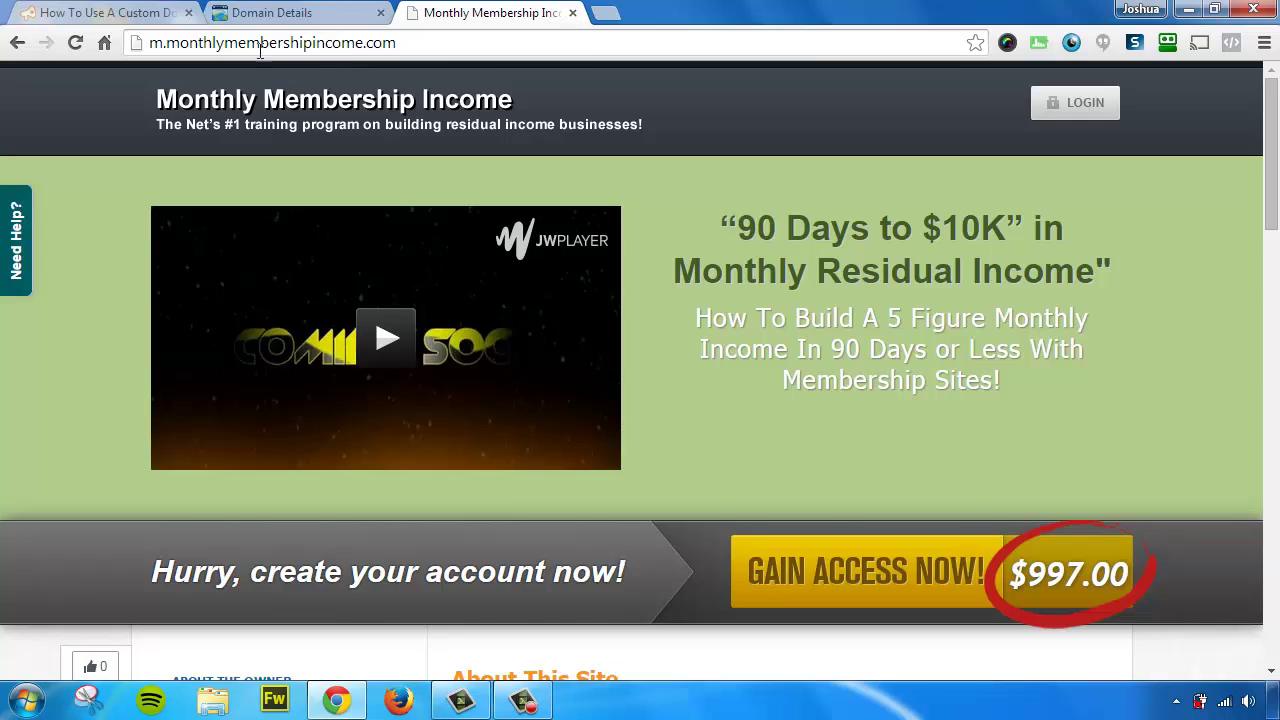
{"action": "left_click", "coordinate": [17, 42]}
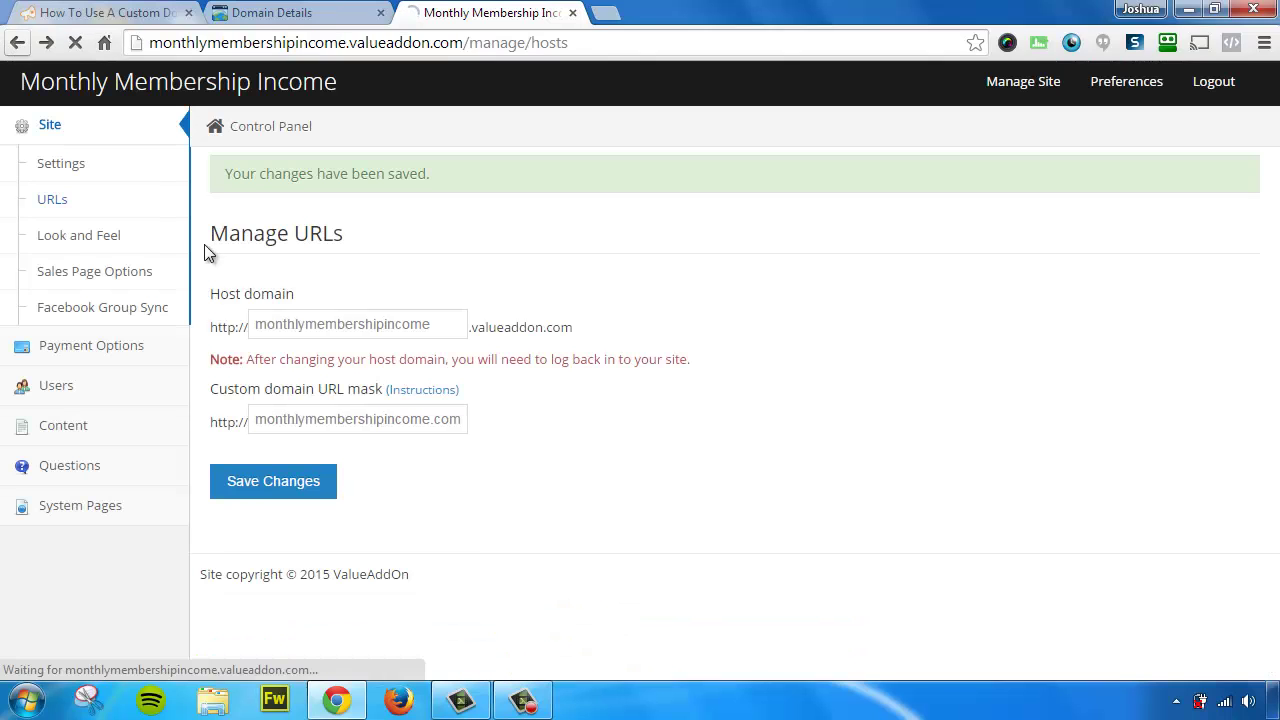
{"action": "left_click", "coordinate": [300, 419]}
{"action": "left_click_drag", "start_coordinate": [264, 419], "coordinate": [517, 440]}
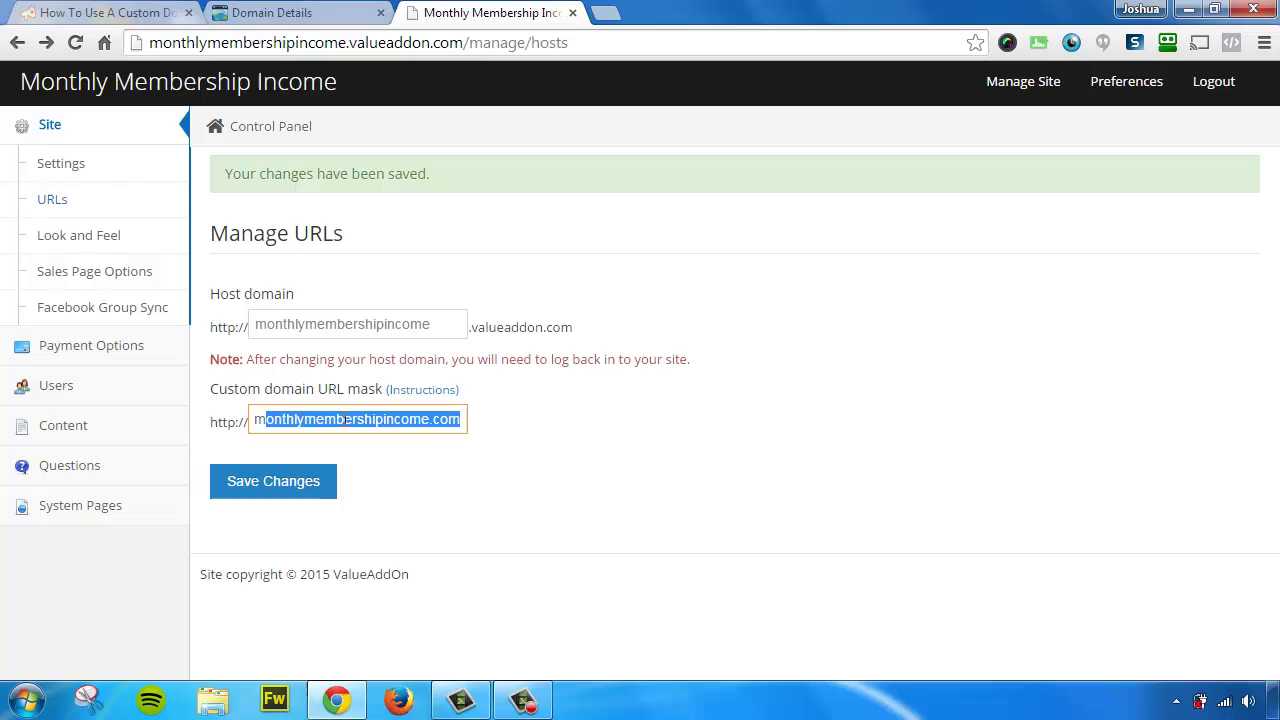